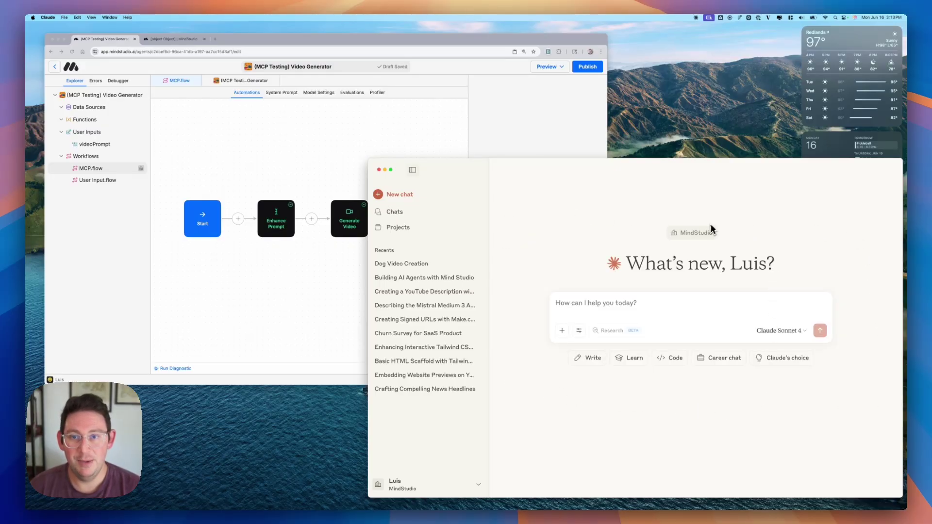
pyautogui.click(241, 45)
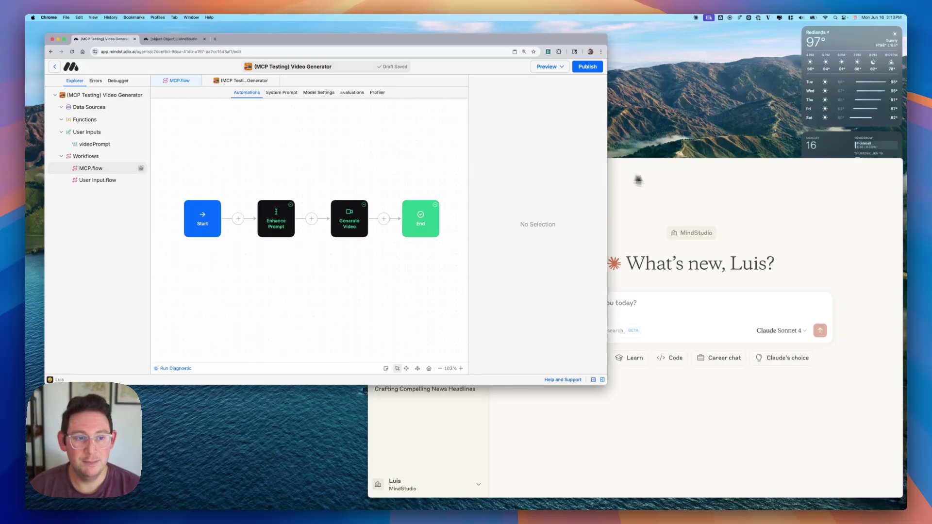
pyautogui.click(656, 191)
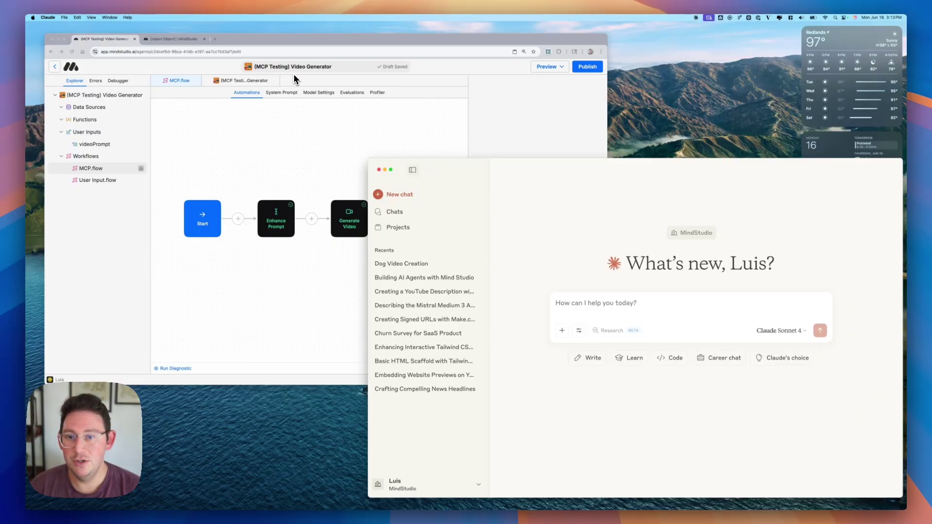
# - Switch to MindStudio and examine the MCP.flow Start, Enhance Prompt and Generate Video blocks, including the Start block's trigger and package metadata
pyautogui.click(280, 149)
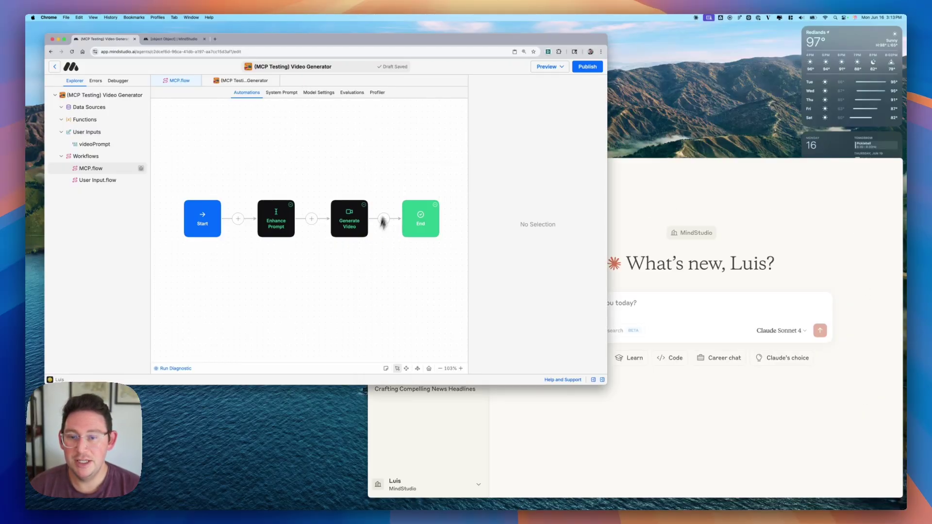
pyautogui.click(207, 216)
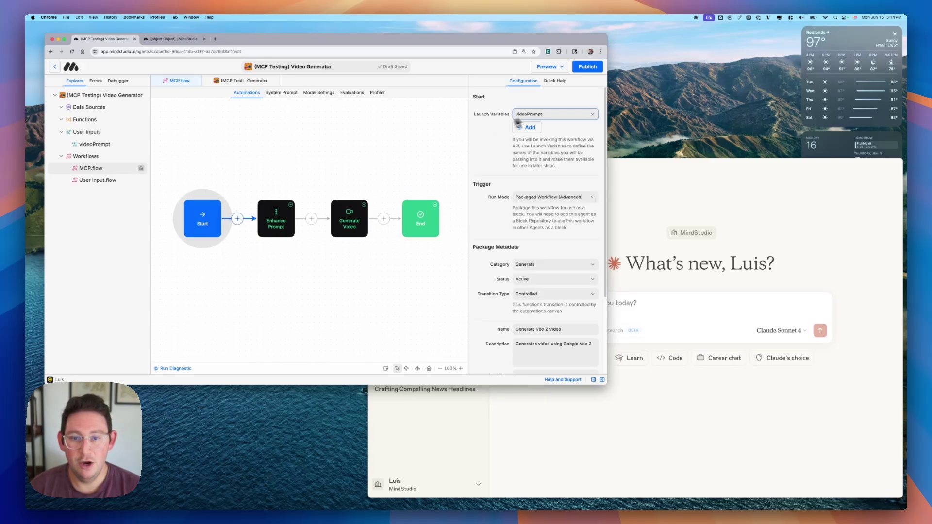
pyautogui.click(286, 215)
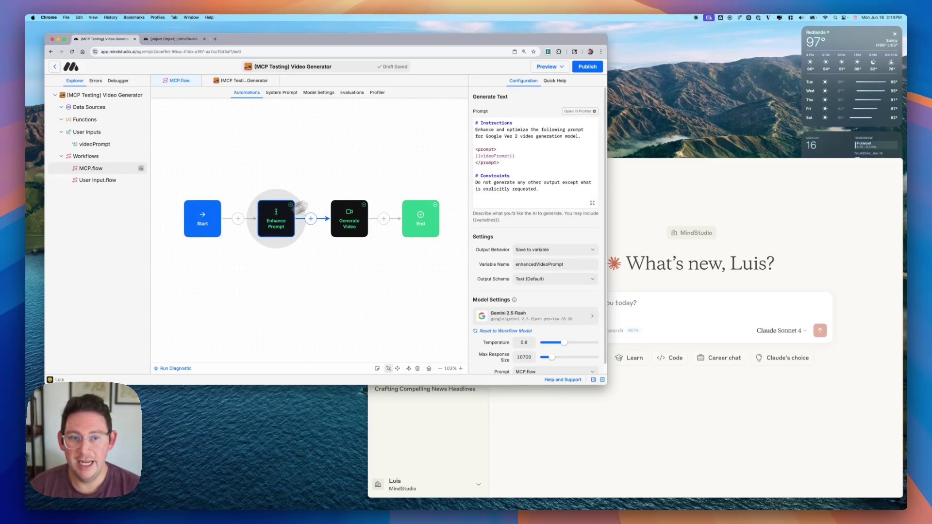
pyautogui.click(360, 222)
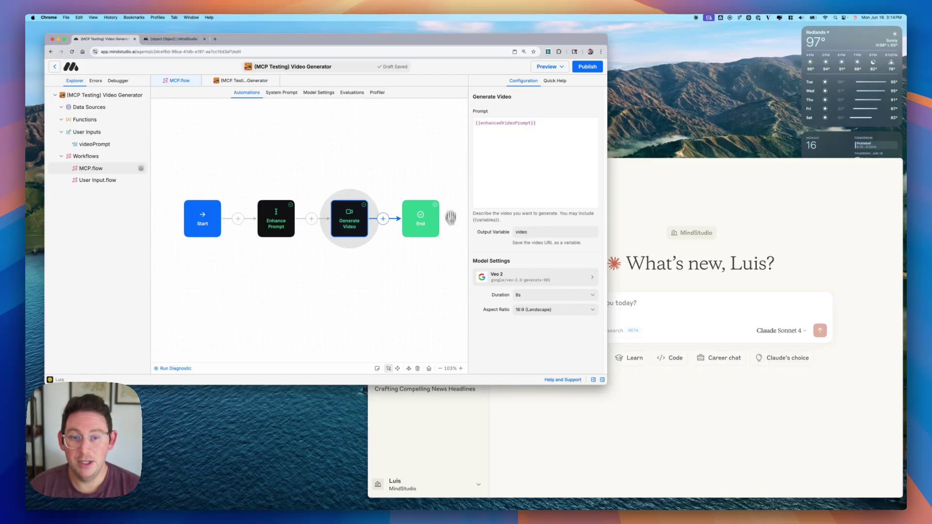
pyautogui.click(204, 222)
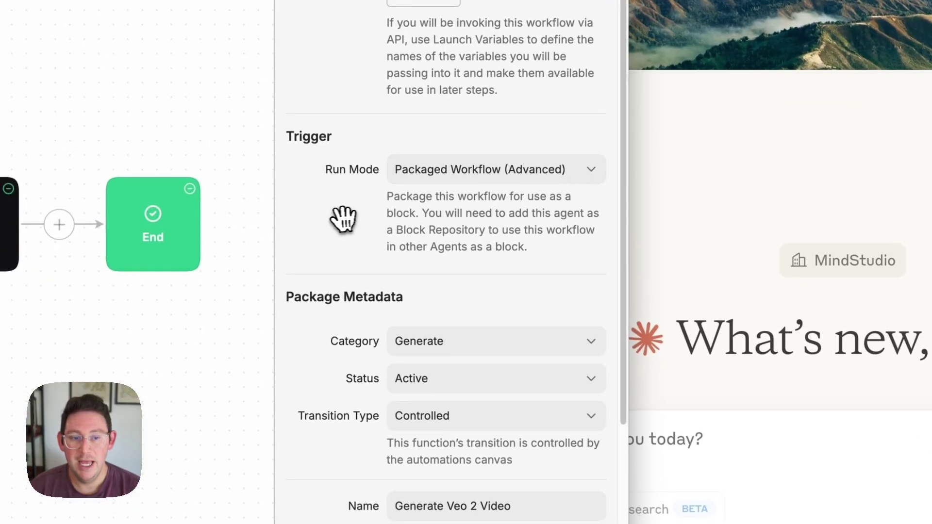
pyautogui.scroll(-5, 335, 216)
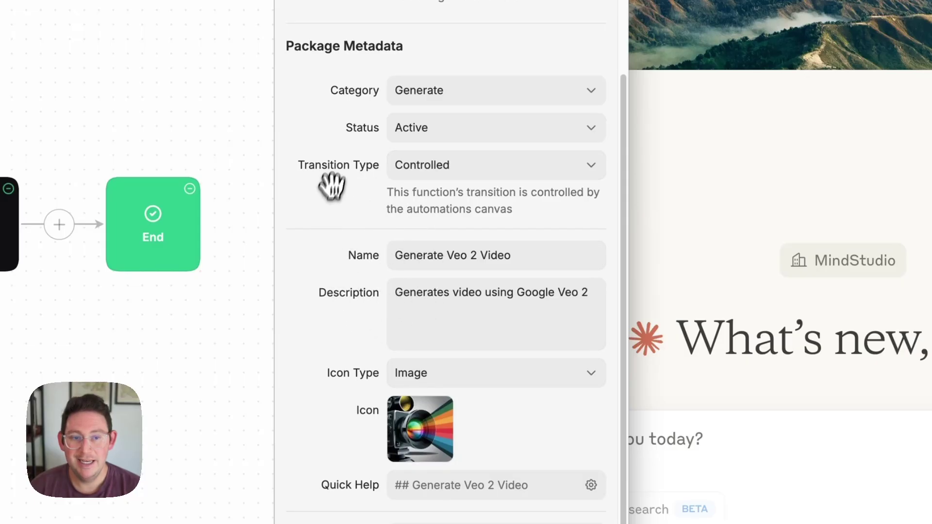
pyautogui.scroll(5, 340, 204)
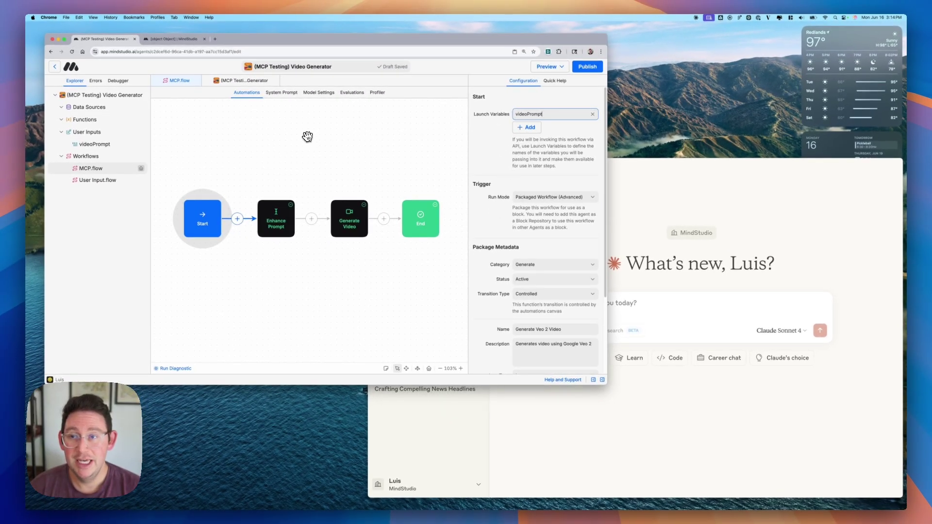
# - Open the MCP Server page of the MindStudio workspace
pyautogui.click(179, 39)
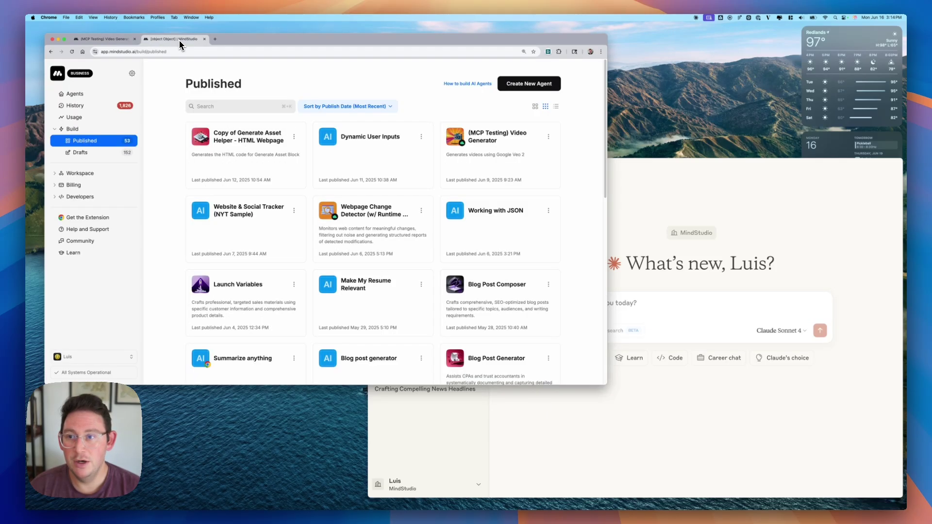
pyautogui.click(95, 154)
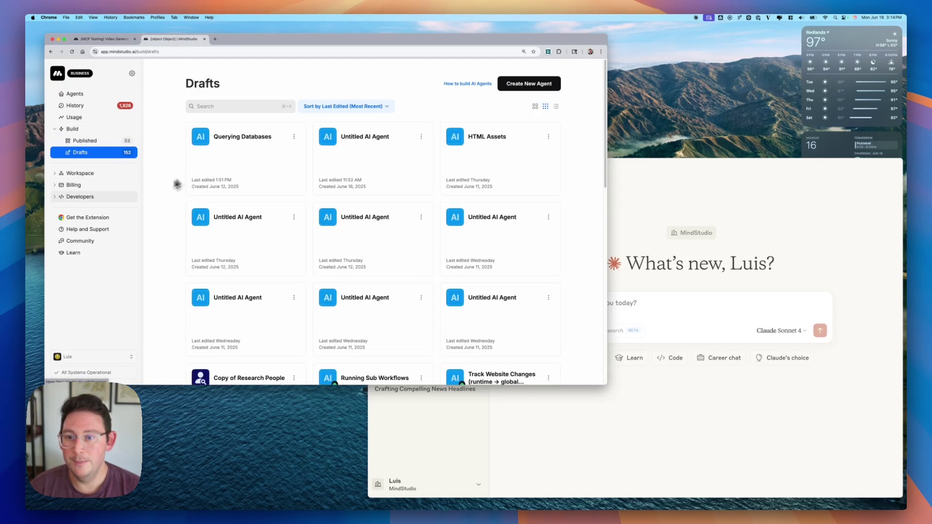
pyautogui.click(78, 176)
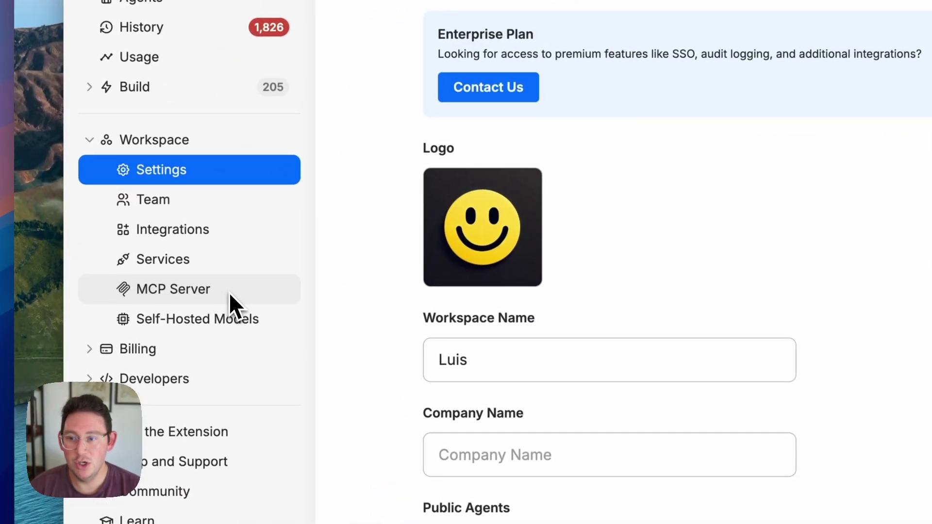
pyautogui.click(230, 293)
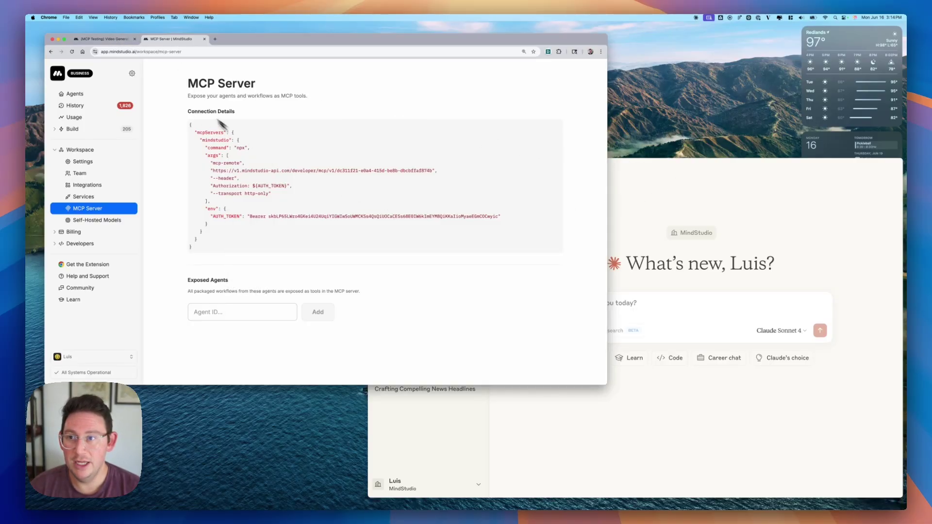
# - Copy the agent ID from the (MCP Testing) Video Generator agent's metadata
pyautogui.click(115, 42)
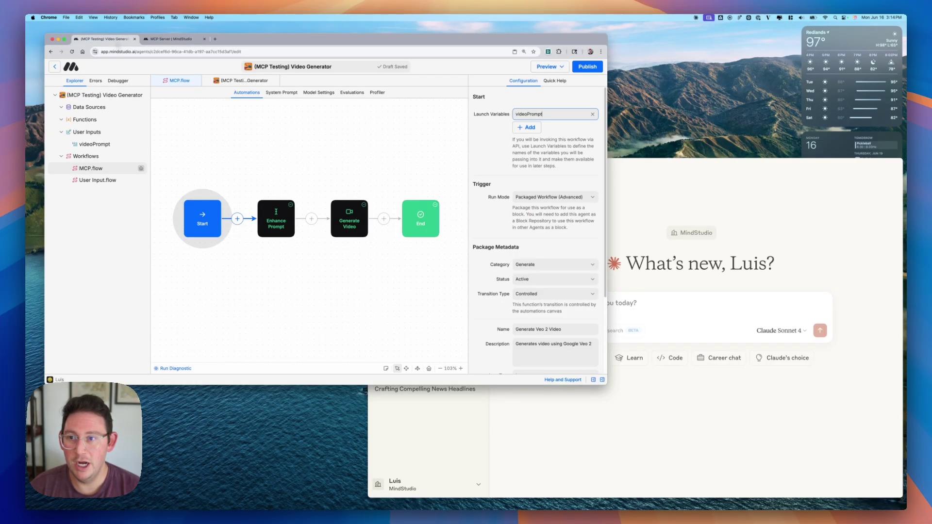
pyautogui.click(125, 97)
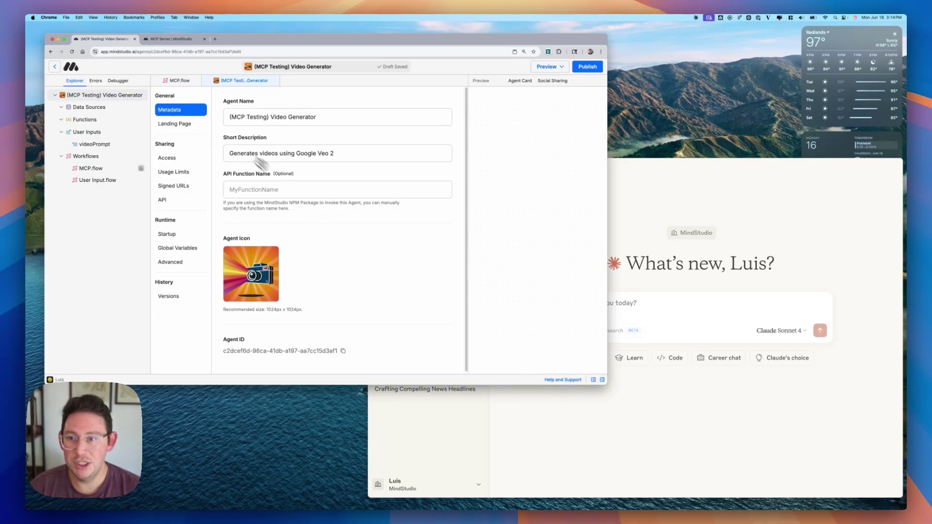
pyautogui.click(344, 351)
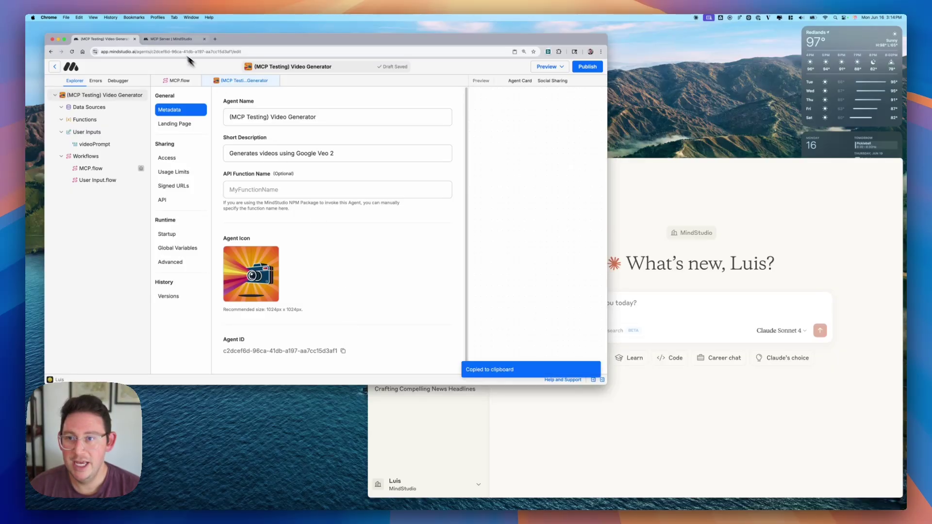
# - Add the (MCP Testing) Video Generator to the MCP server's exposed agents using the copied agent ID
pyautogui.click(170, 40)
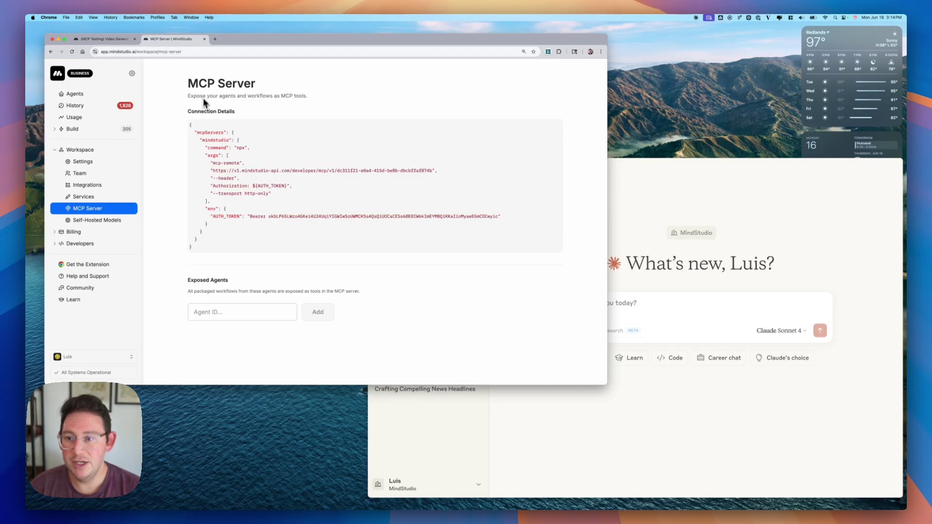
pyautogui.click(253, 317)
pyautogui.press('super+v')
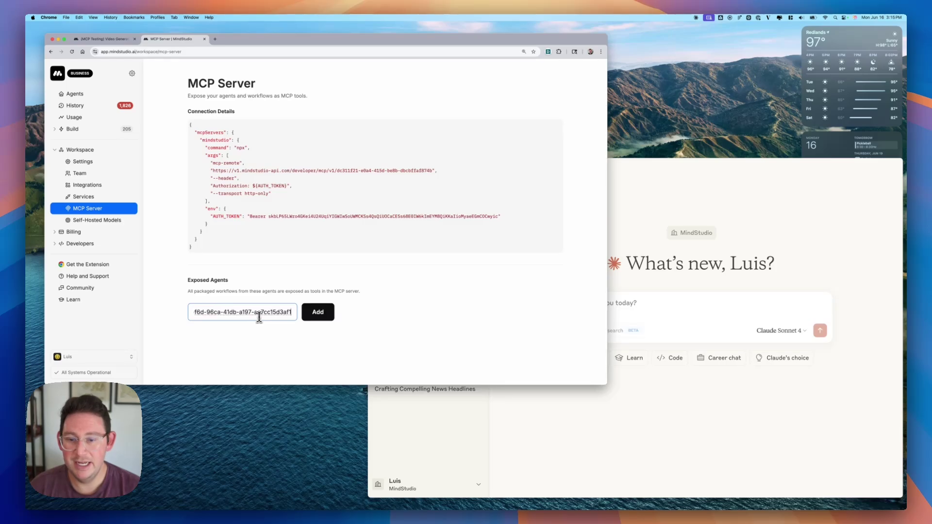
pyautogui.click(318, 313)
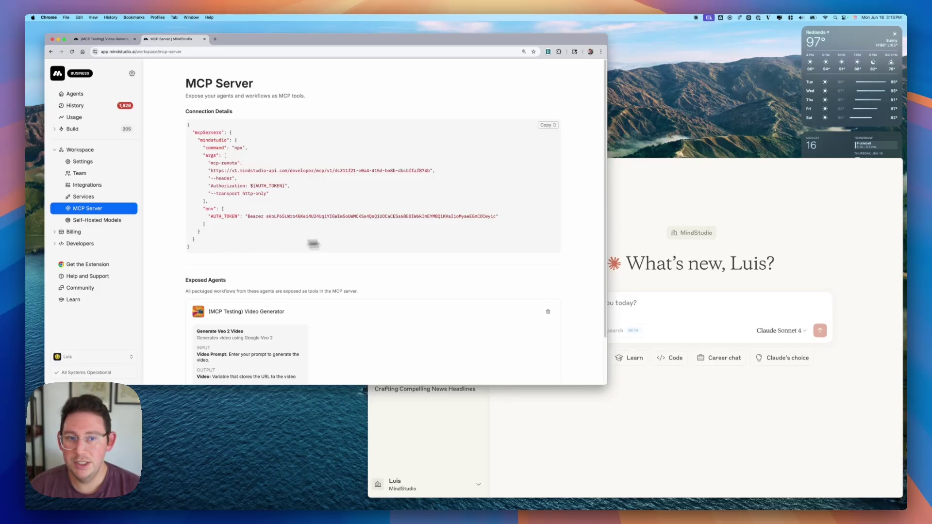
pyautogui.scroll(-2, 416, 237)
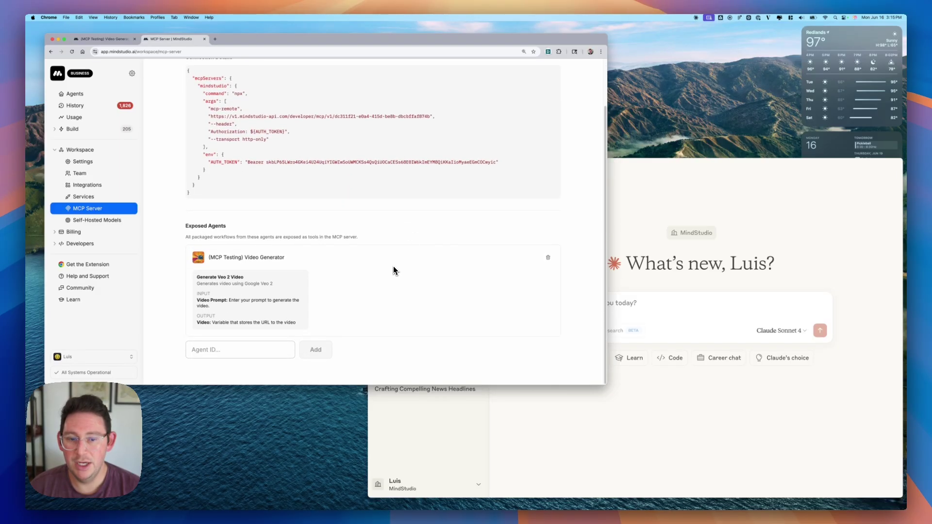
# - Copy the MCP server's connection details, then switch to Claude and open its developer settings
pyautogui.scroll(2, 296, 285)
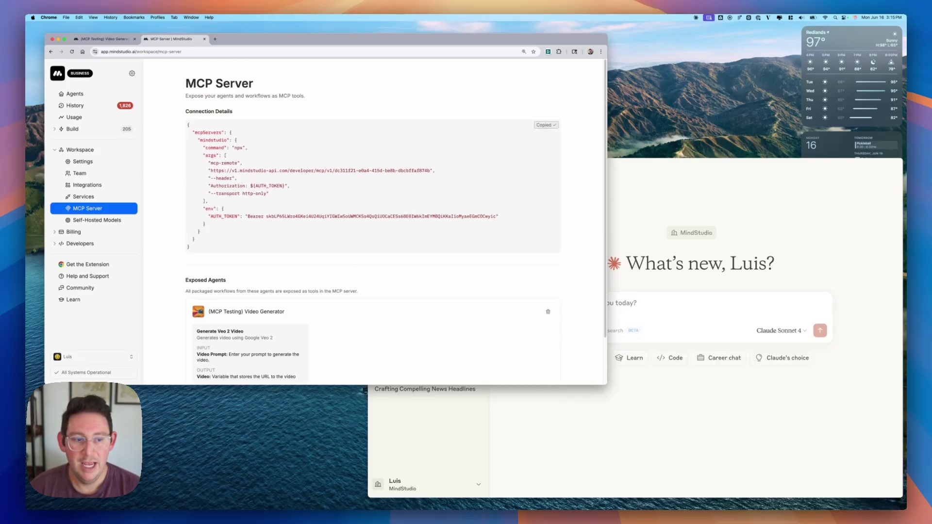
pyautogui.click(618, 182)
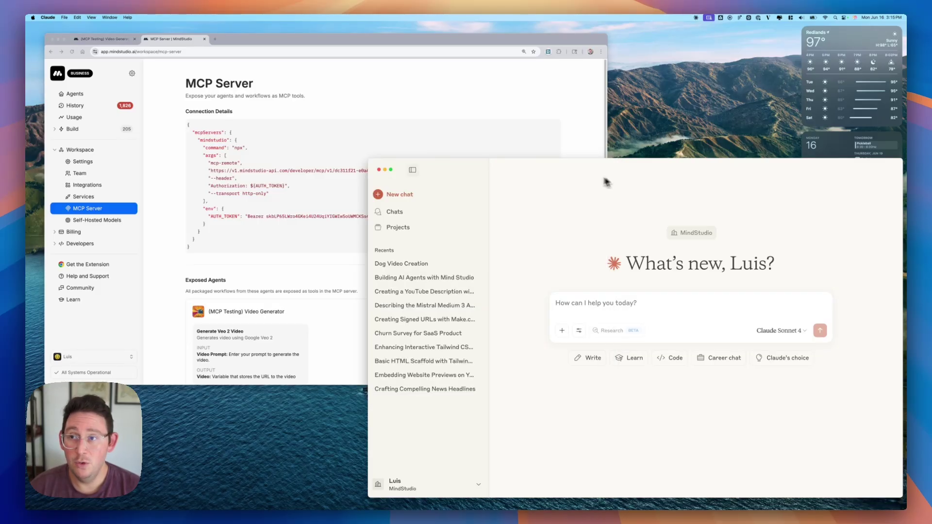
pyautogui.click(48, 18)
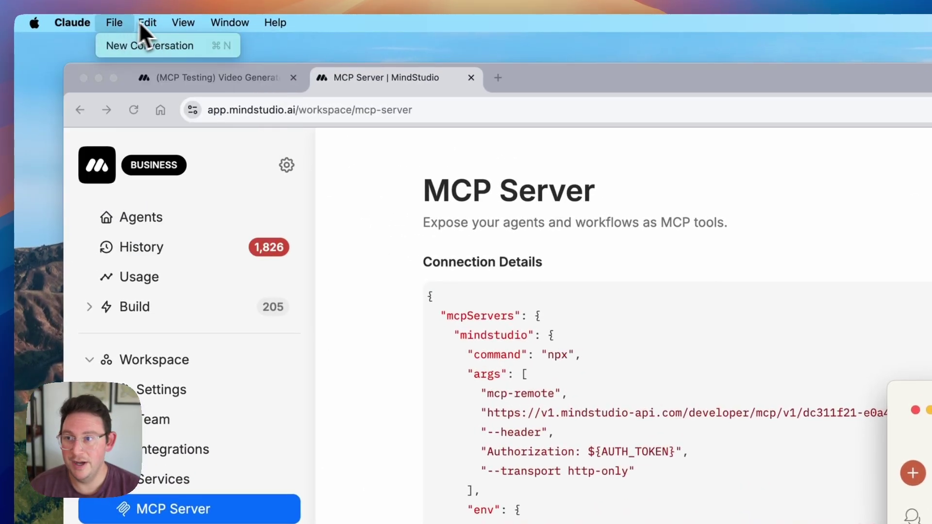
pyautogui.moveTo(77, 25)
pyautogui.click(97, 72)
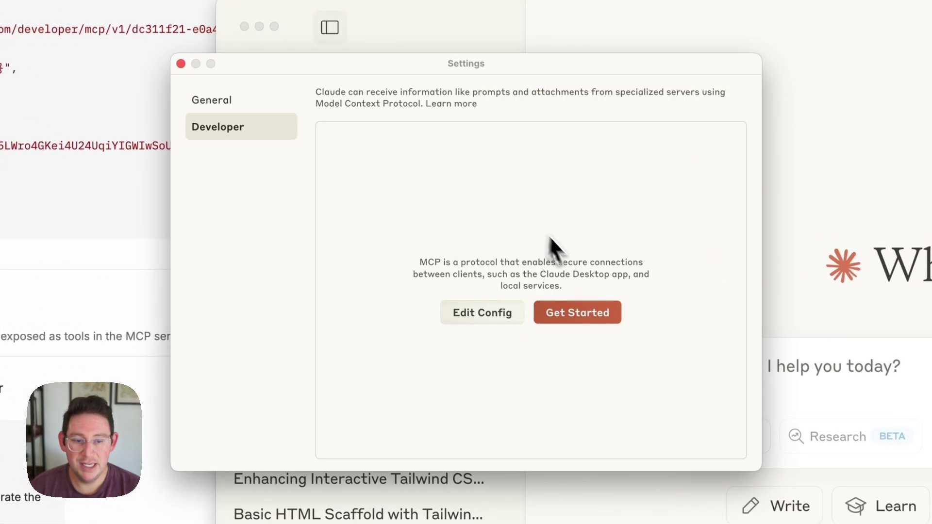
# - Locate claude_desktop_config.json through Claude's MCP configuration settings and open the file in TextEdit
pyautogui.click(485, 318)
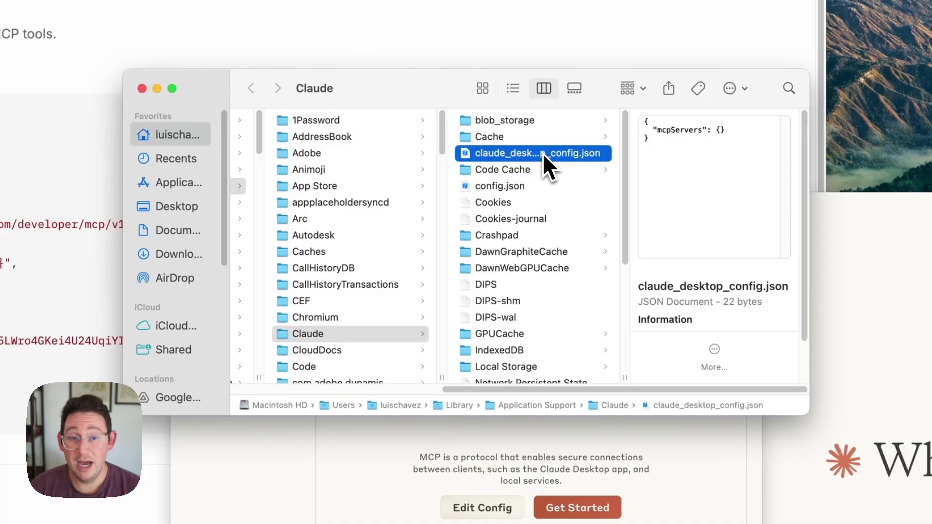
pyautogui.click(541, 155)
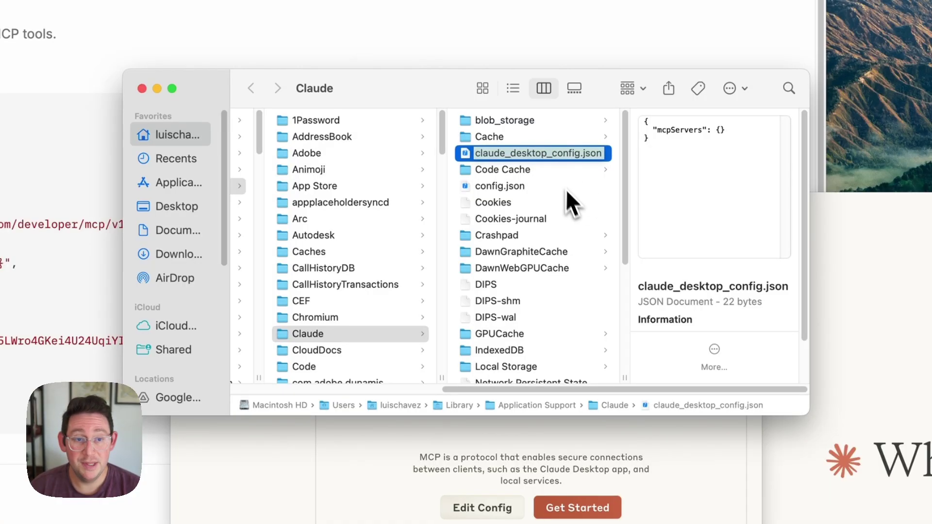
pyautogui.press('Escape')
pyautogui.rightClick(523, 156)
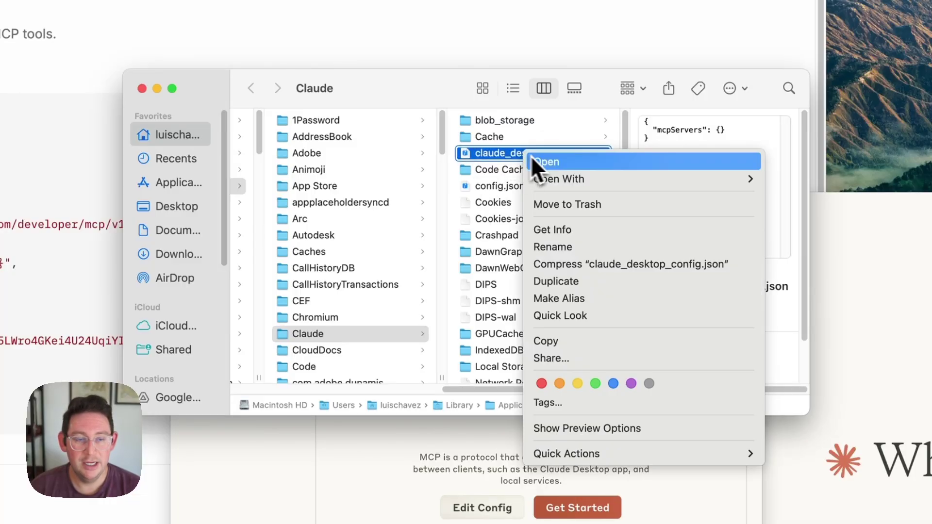
pyautogui.moveTo(590, 178)
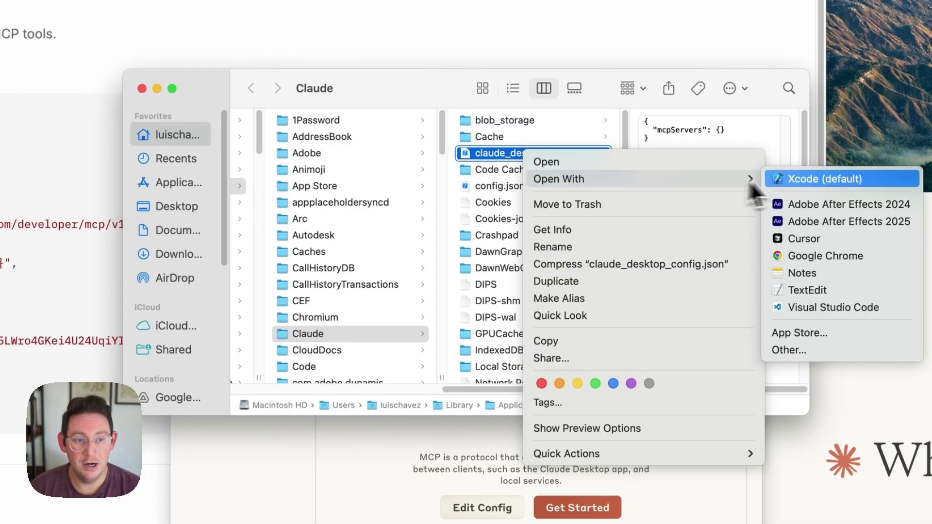
pyautogui.click(841, 295)
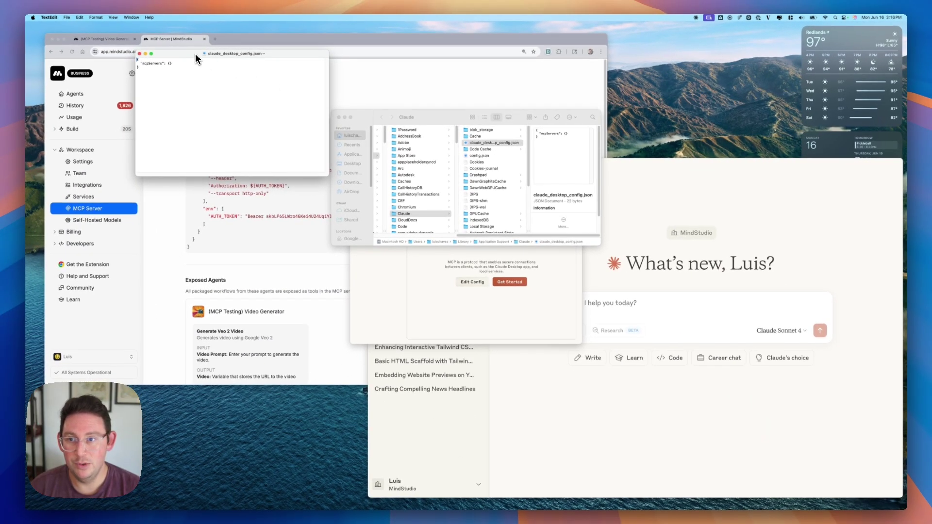
# - Replace all contents of claude_desktop_config.json with the copied MindStudio connection details, including the auth token, and save the file
pyautogui.moveTo(183, 53); pyautogui.dragTo(380, 153)
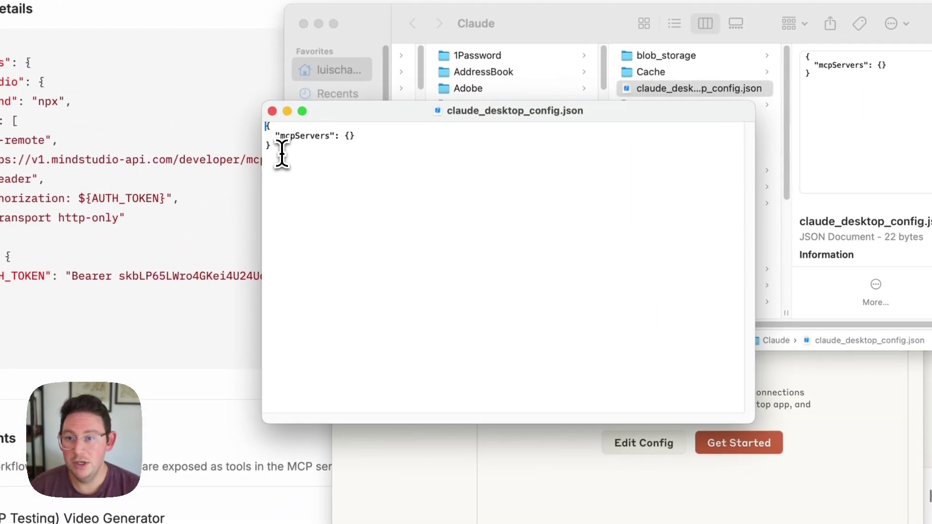
pyautogui.tripleClick(327, 162)
pyautogui.press('super+a')
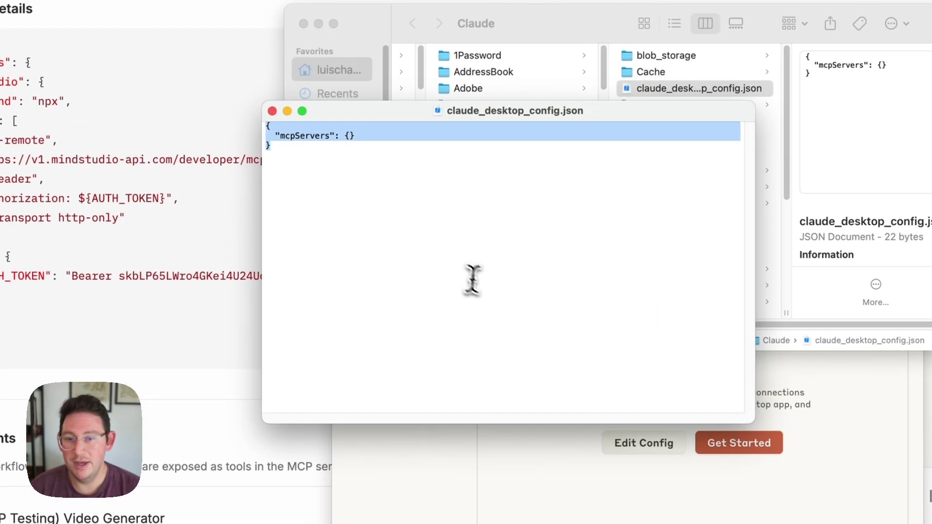
pyautogui.press('BackSpace')
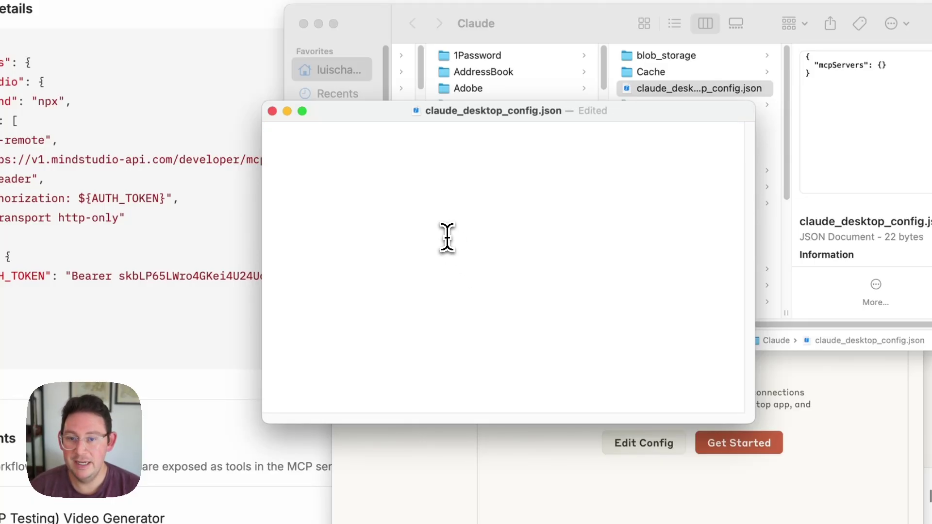
pyautogui.press('super+v')
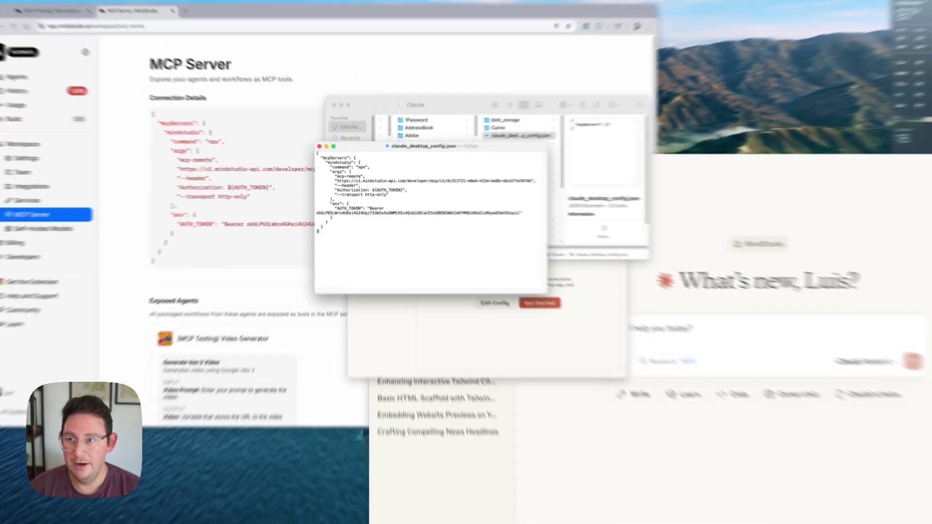
pyautogui.click(67, 17)
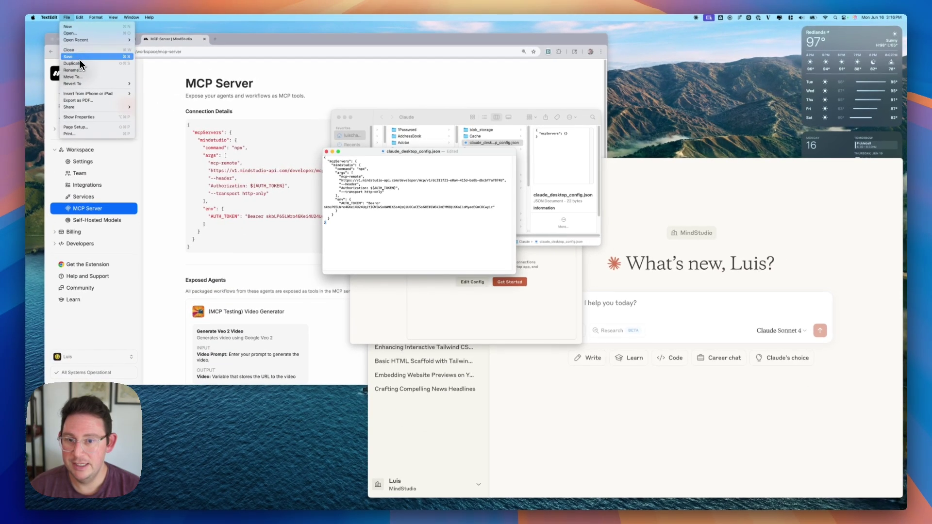
pyautogui.click(80, 58)
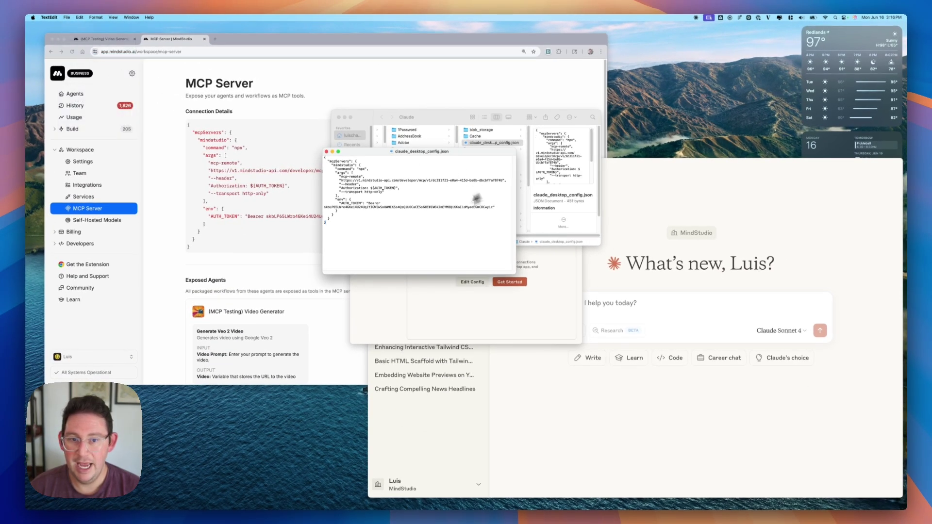
# - Close the config file, the Finder window showing it, and Claude's settings window
pyautogui.click(327, 152)
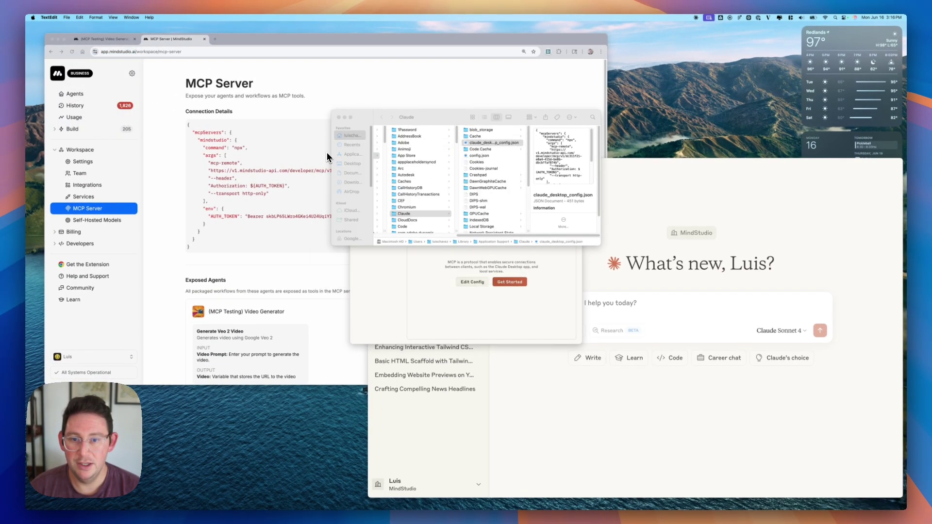
pyautogui.click(339, 118)
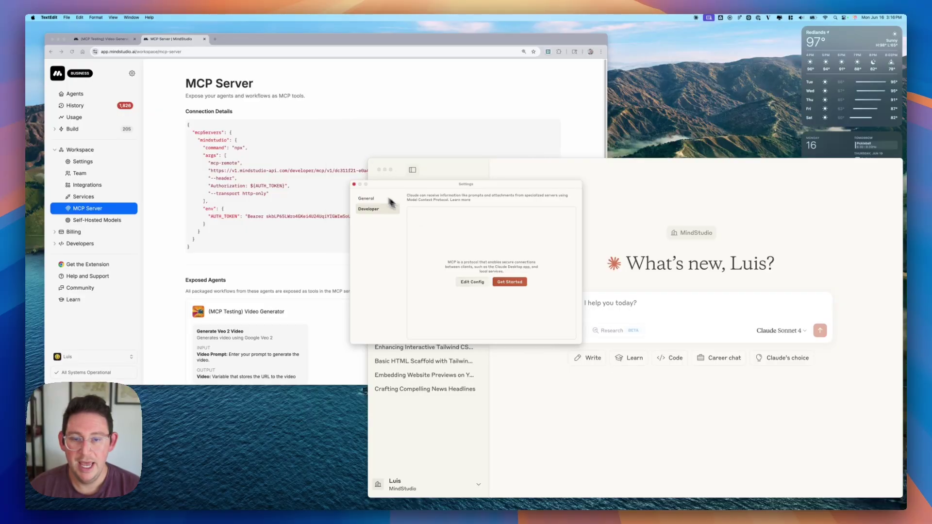
pyautogui.click(354, 185)
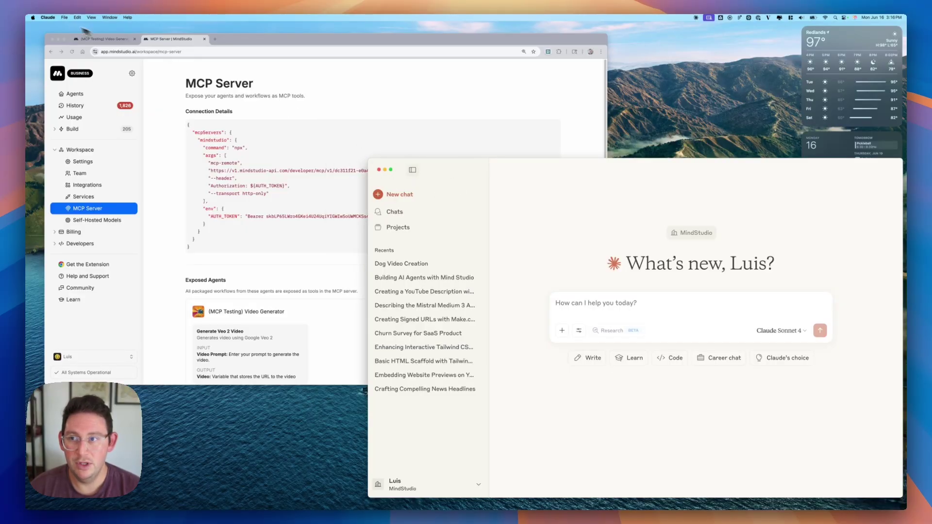
# - Quit Claude completely and relaunch it so the new MCP configuration loads
pyautogui.click(48, 18)
pyautogui.click(61, 86)
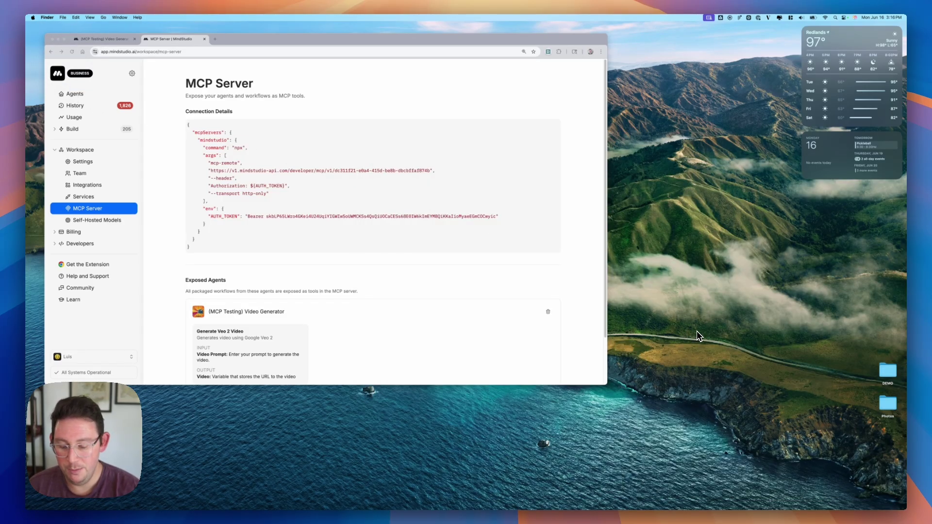
pyautogui.press('super+space')
pyautogui.write('claude')
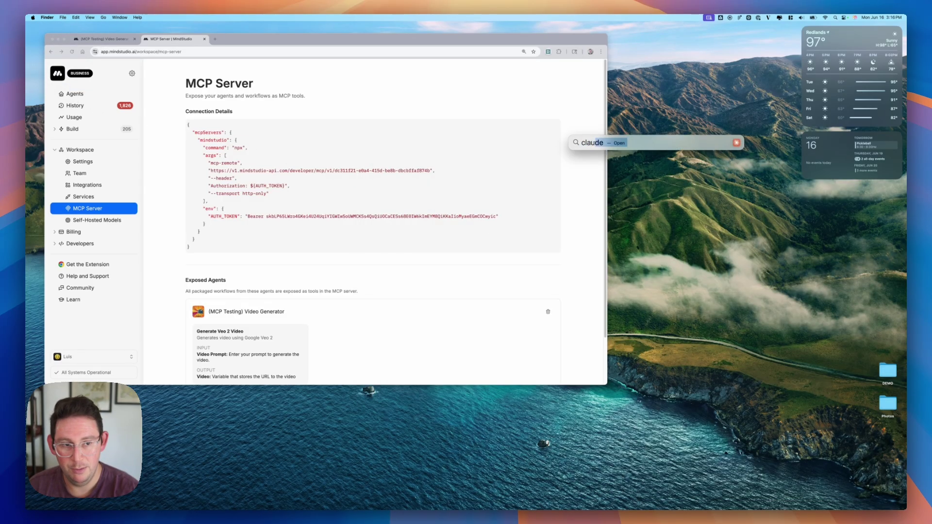
pyautogui.press('Return')
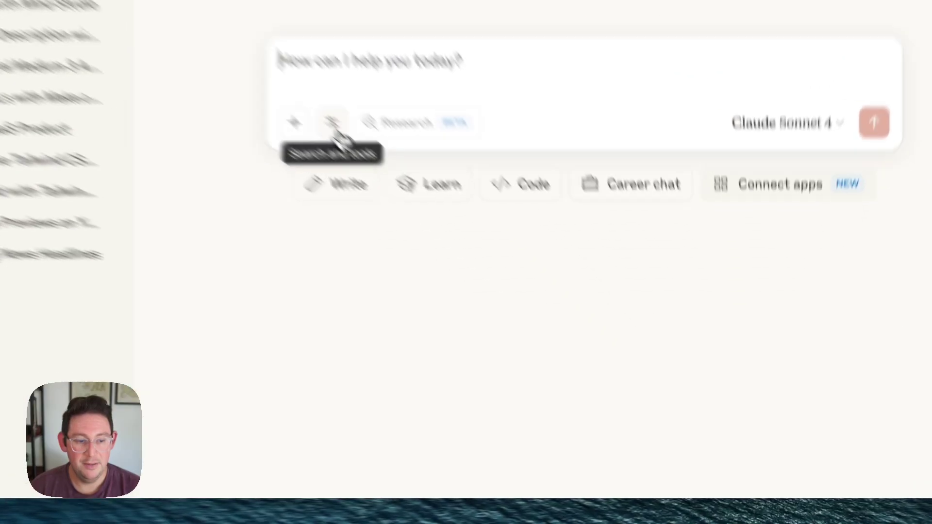
# - Check the mindstudio server and its available tool in Claude's search and tools options
pyautogui.click(579, 331)
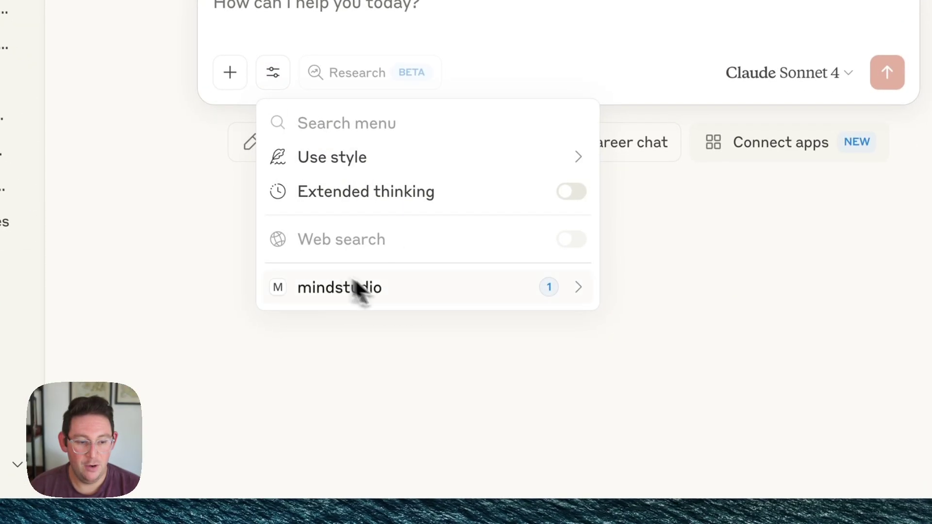
pyautogui.click(365, 291)
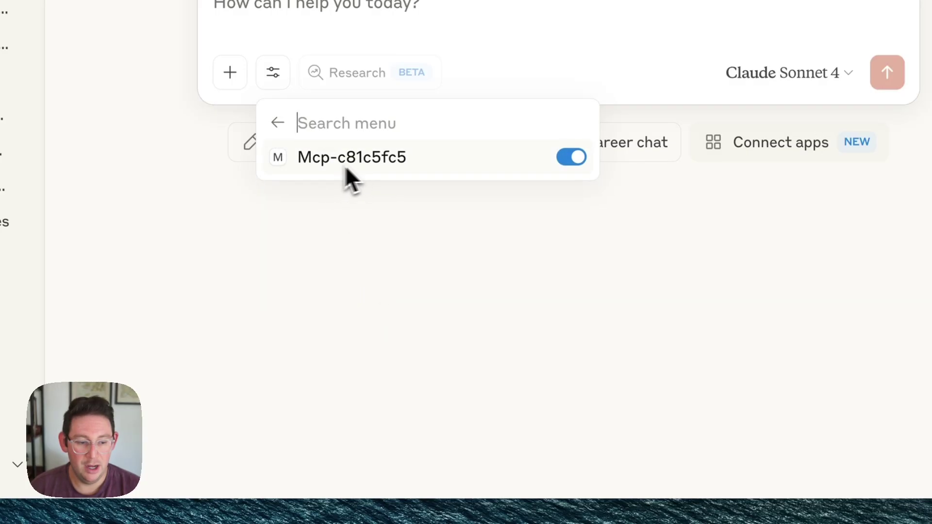
pyautogui.click(278, 124)
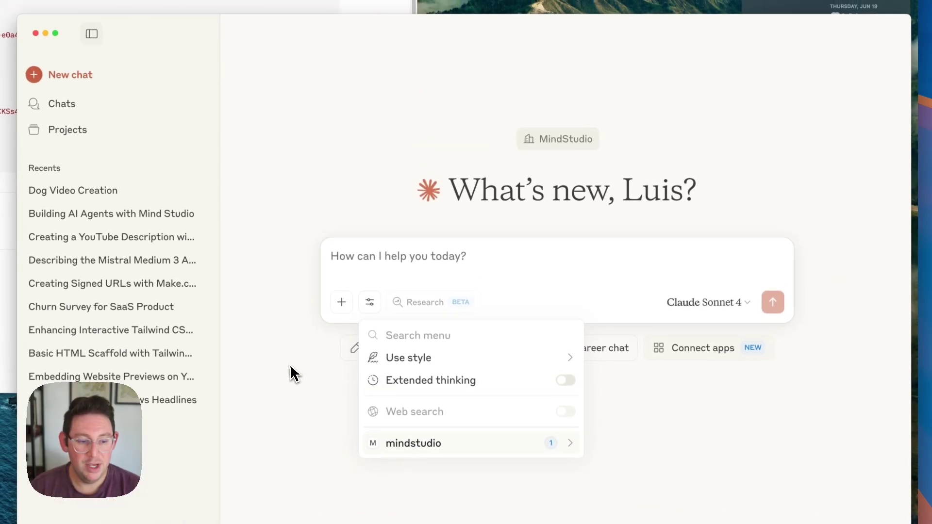
pyautogui.click(272, 73)
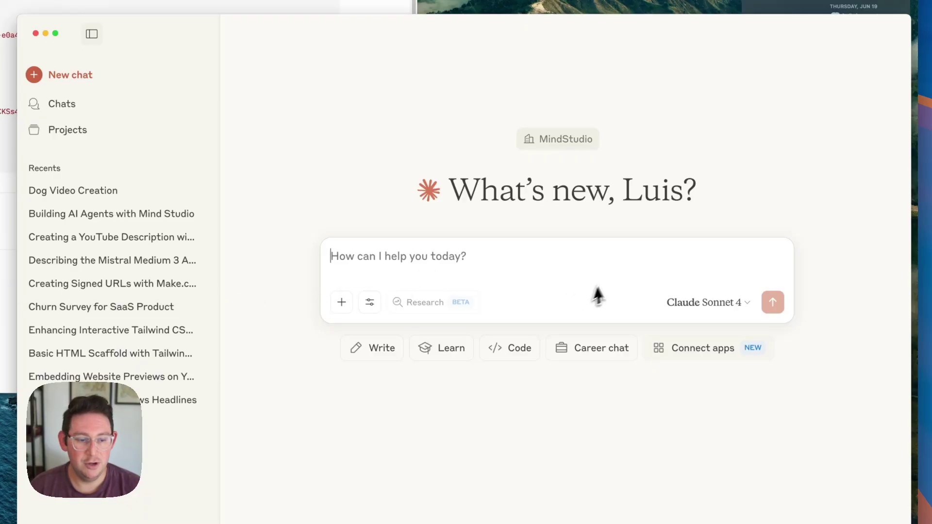
# - Send Claude the prompt "Generate a video of a dog riding a unicycle" and approve its use of the mindstudio integration
pyautogui.write('G')
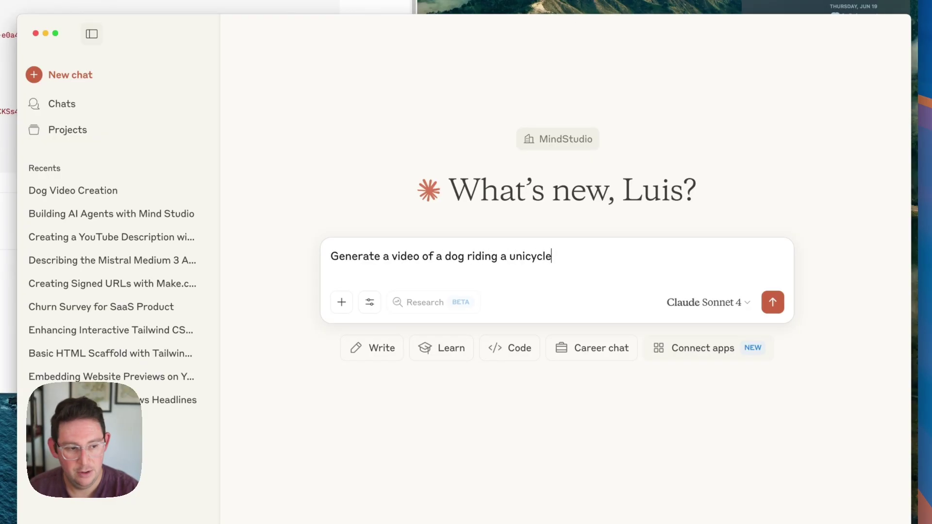
pyautogui.press('Return')
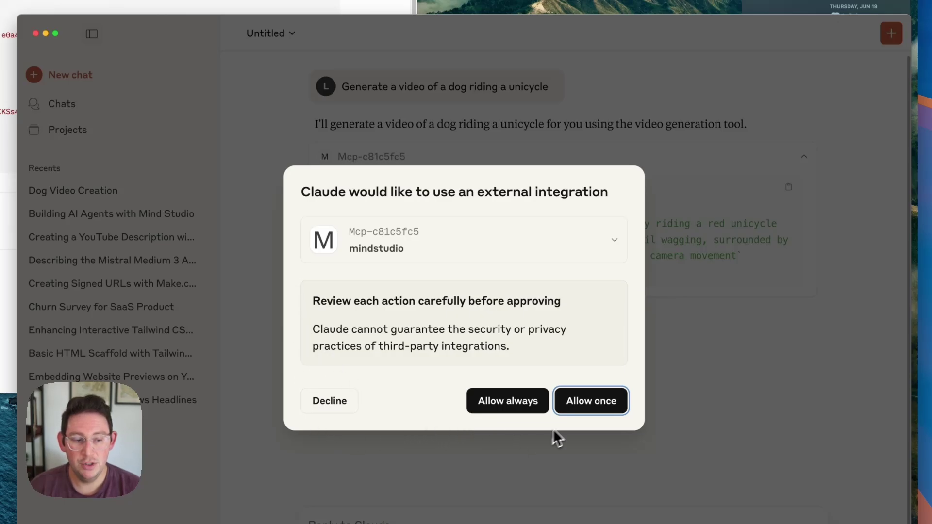
pyautogui.click(478, 411)
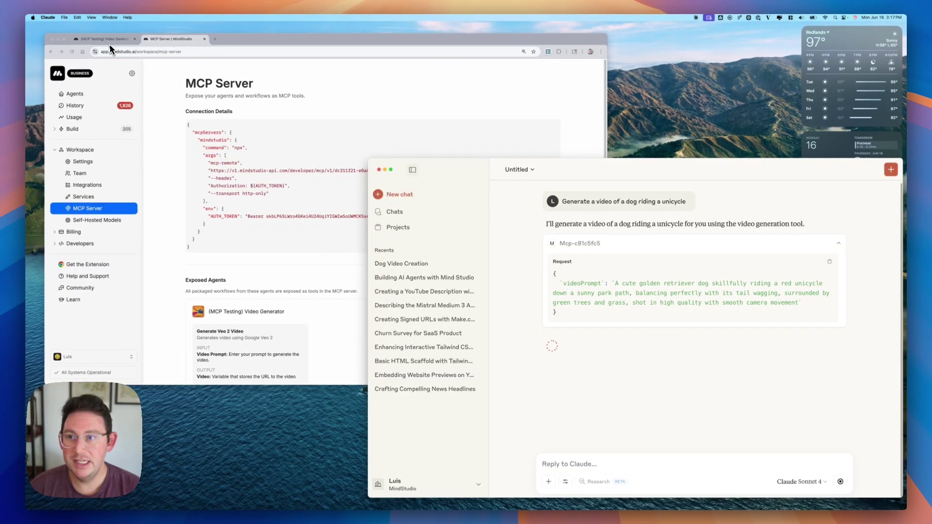
# - Switch to the (MCP Testing) Video Generator agent in MindStudio and inspect the "Cute dog rides unicycle in park" run in the debugger
pyautogui.click(108, 43)
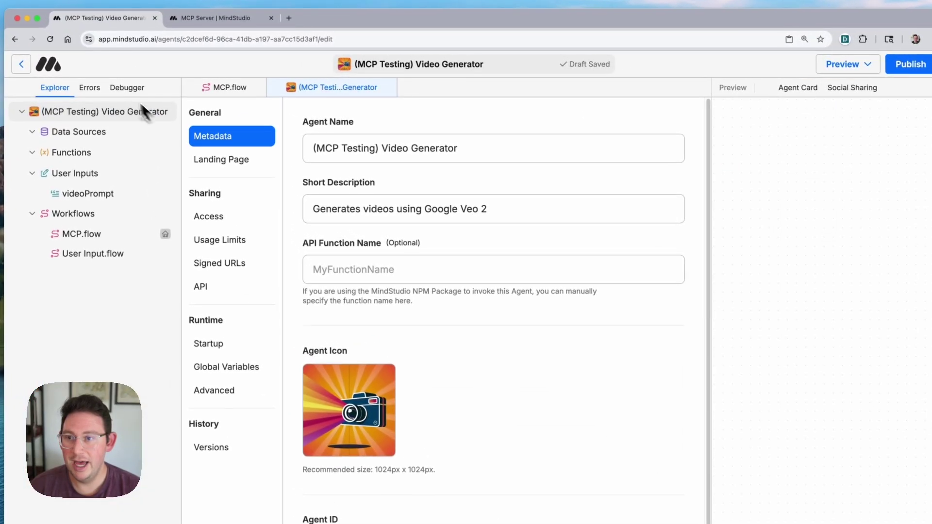
pyautogui.click(119, 80)
pyautogui.click(120, 147)
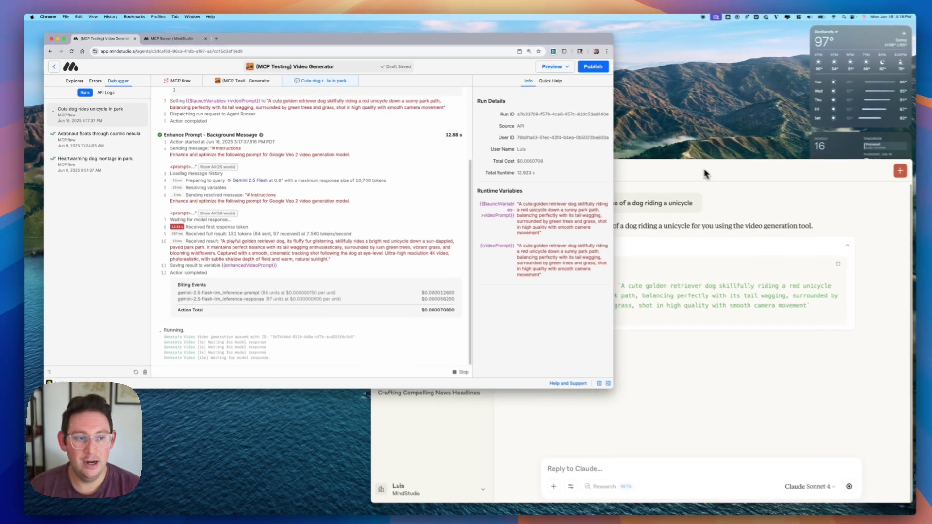
# - Examine the MCP tool call's request and response in Claude, and review the rest of the run log in MindStudio's debugger
pyautogui.click(697, 172)
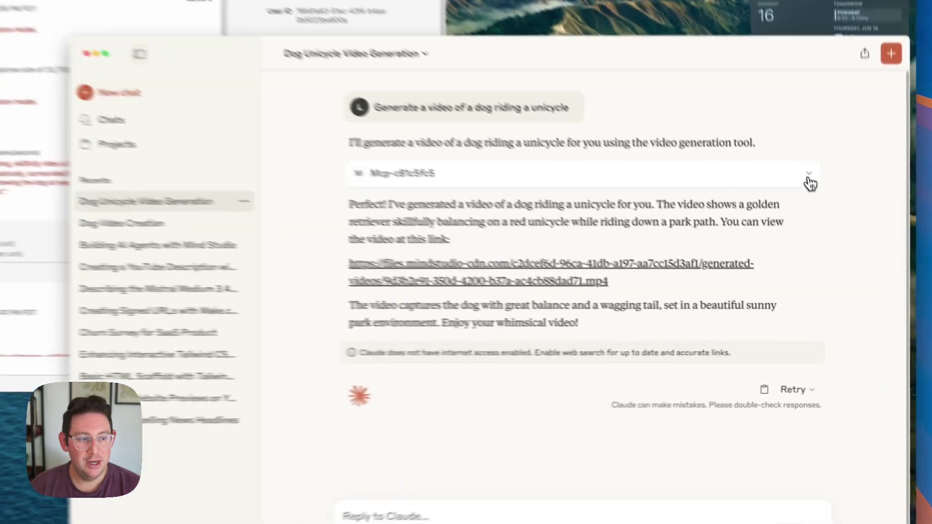
pyautogui.click(834, 246)
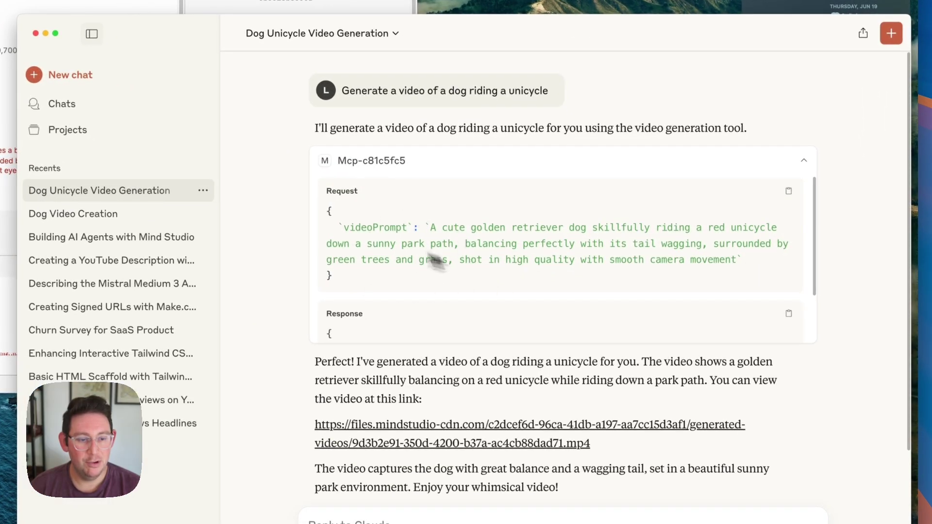
pyautogui.scroll(-3, 432, 230)
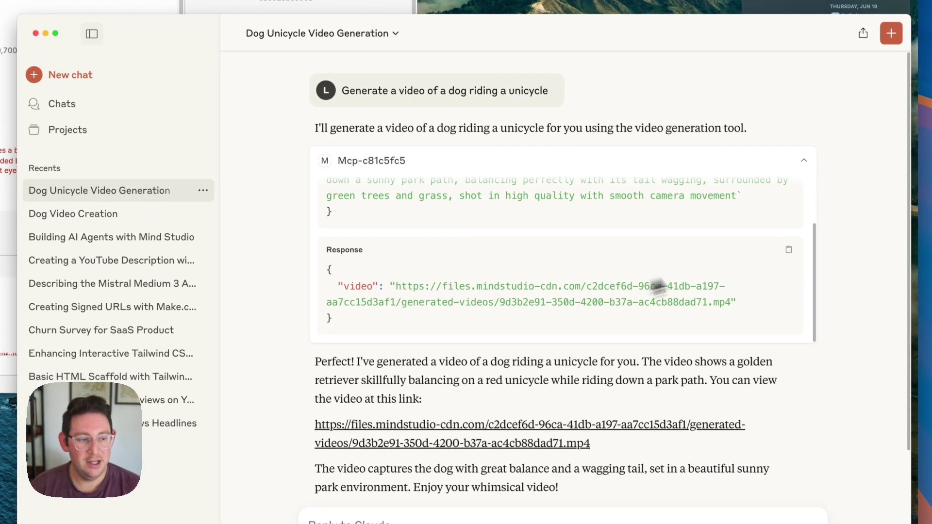
pyautogui.click(802, 165)
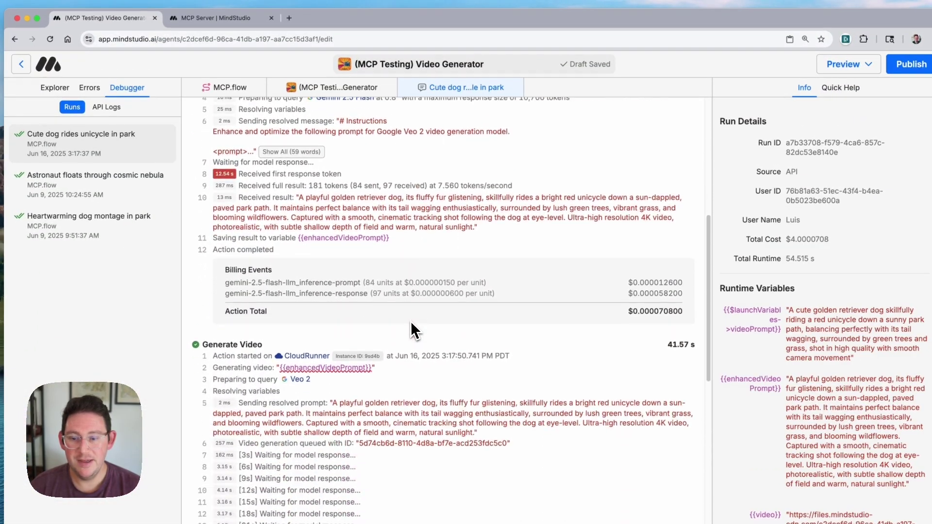
pyautogui.scroll(-6, 412, 331)
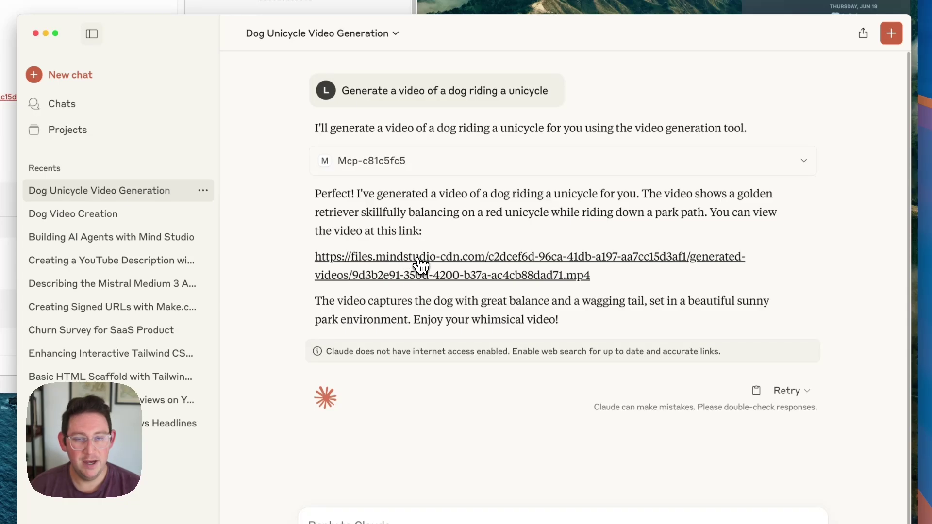
# - Open the generated video from the link in Claude's reply, and revisit the MindStudio run log before returning to Claude
pyautogui.click(421, 264)
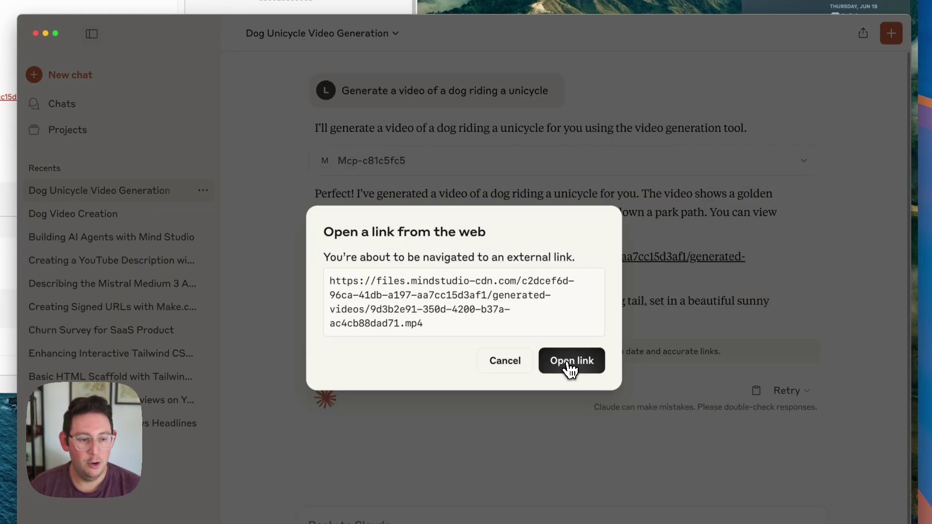
pyautogui.click(569, 364)
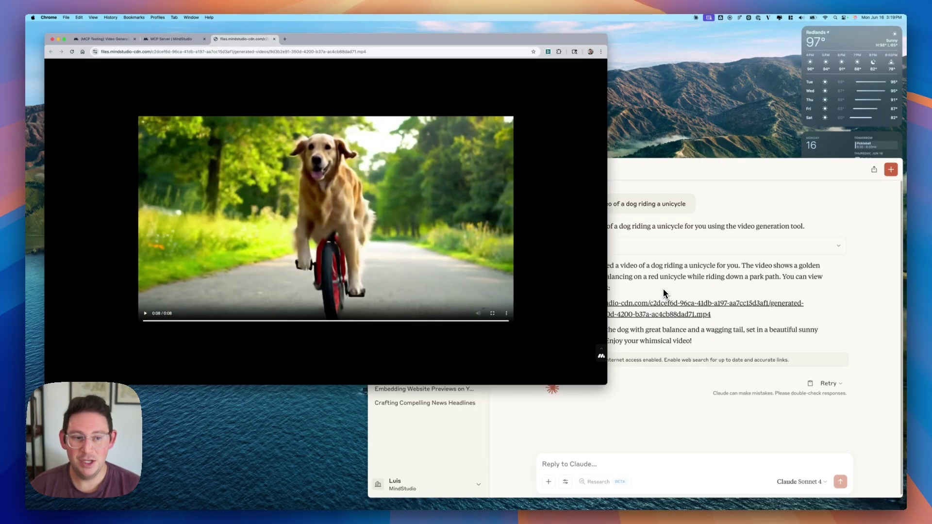
pyautogui.click(721, 197)
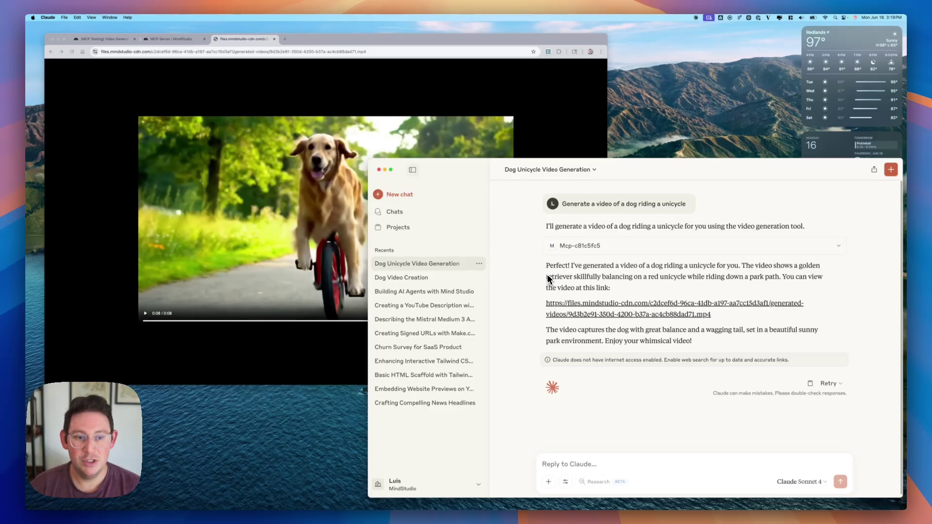
pyautogui.click(111, 43)
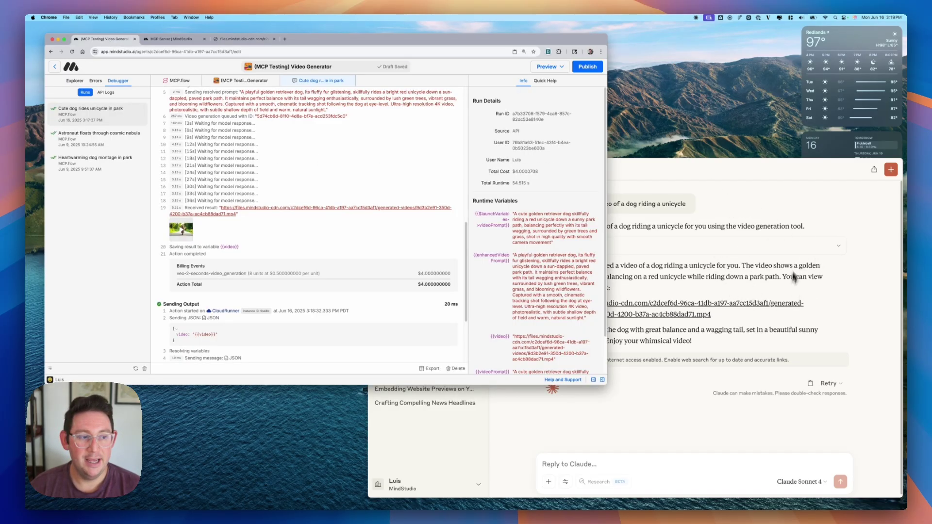
pyautogui.click(846, 322)
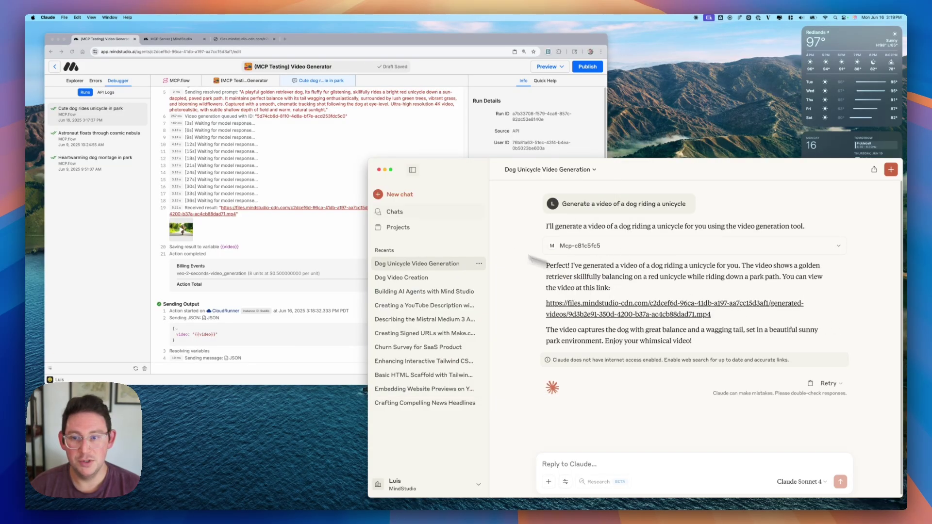